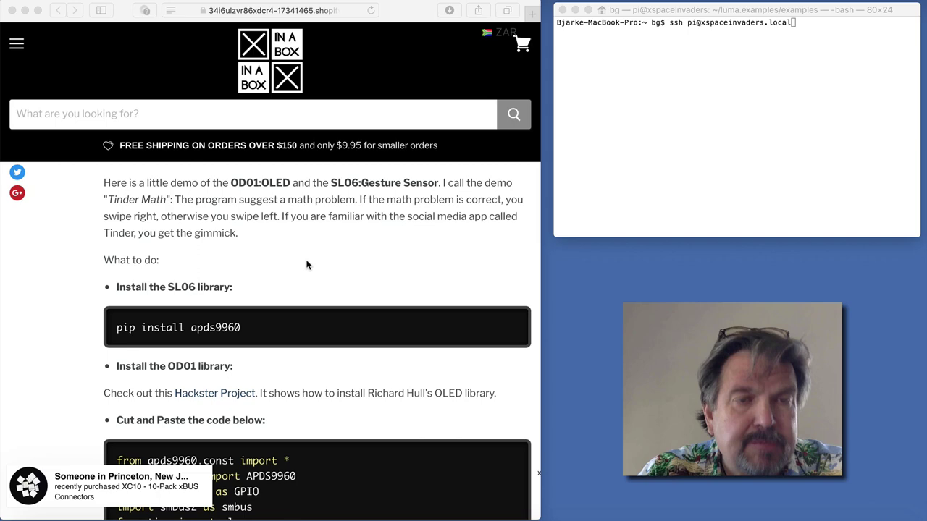
Step: Scroll the Tinder Math page to 'What to do' and copy the pip install apds9960 command
scroll(306, 265, down, 2)
scroll(306, 265, up, 4)
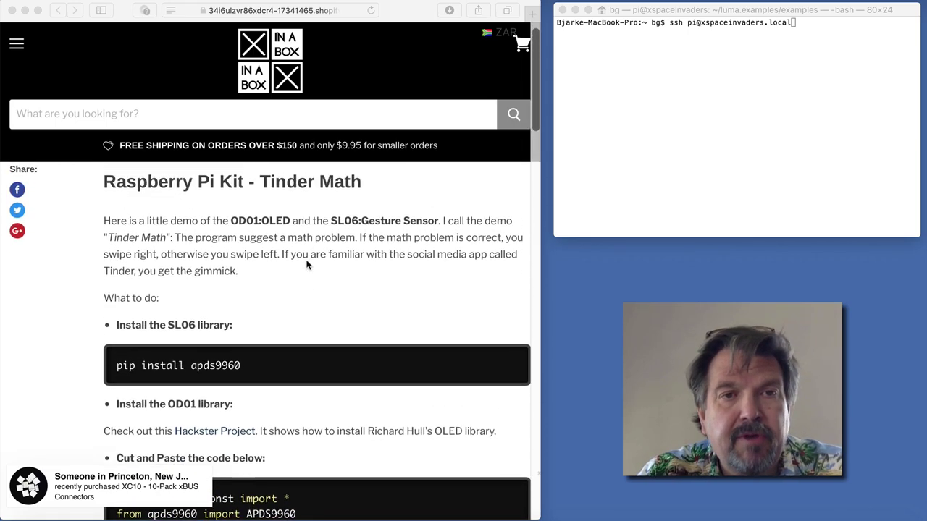
scroll(306, 265, down, 1)
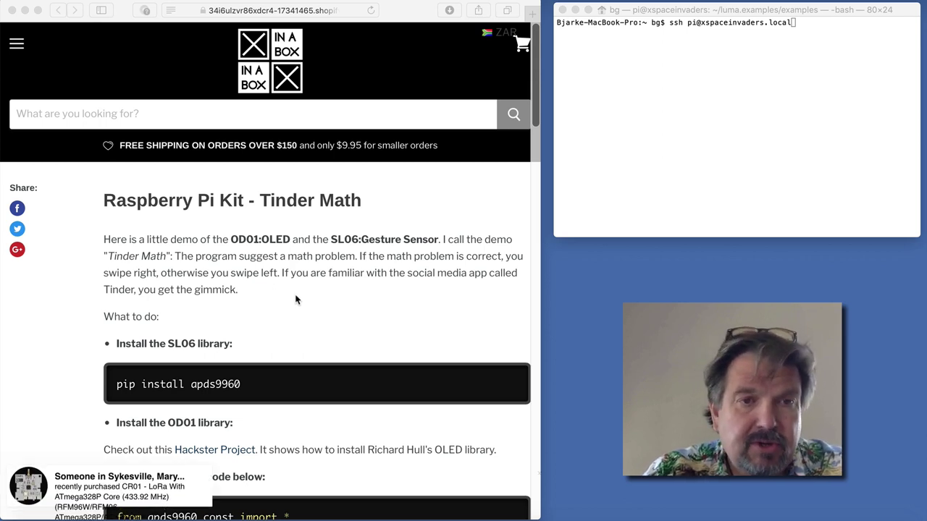
scroll(295, 299, down, 3)
scroll(296, 299, up, 1)
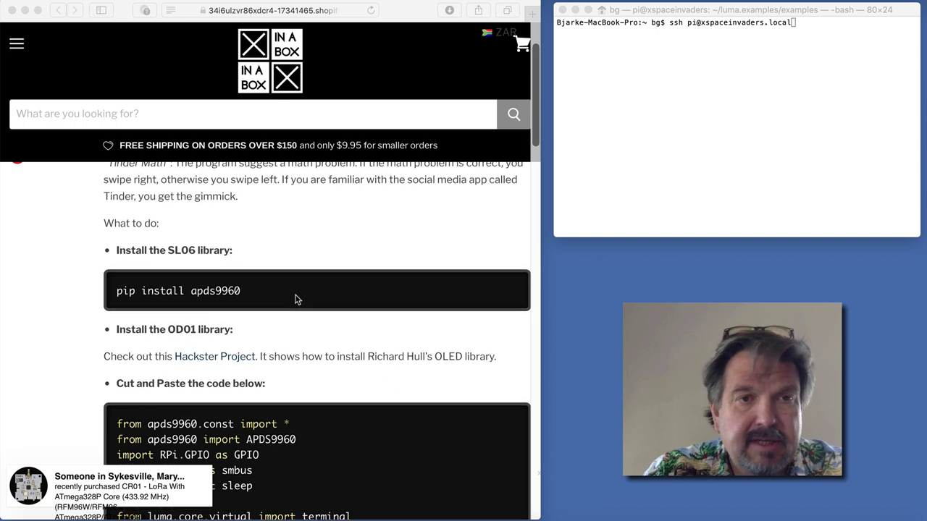
scroll(295, 300, down, 1)
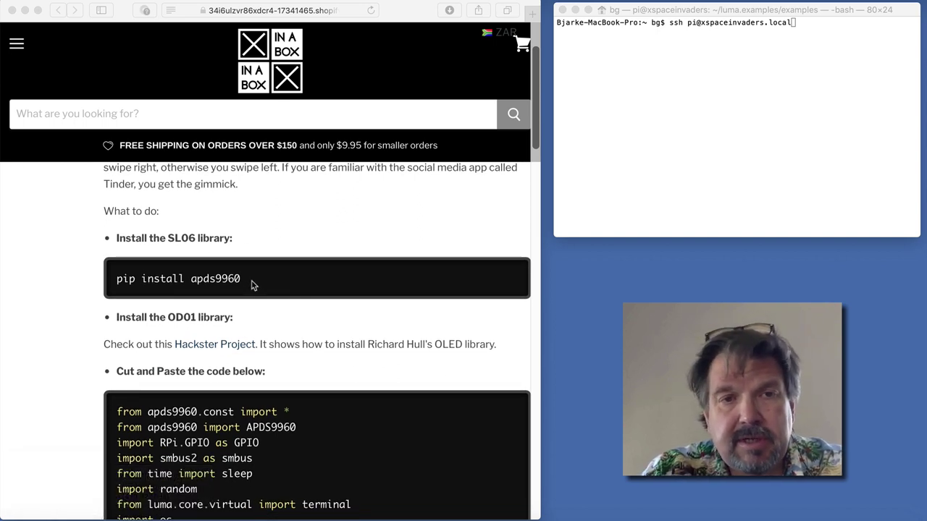
click(308, 278)
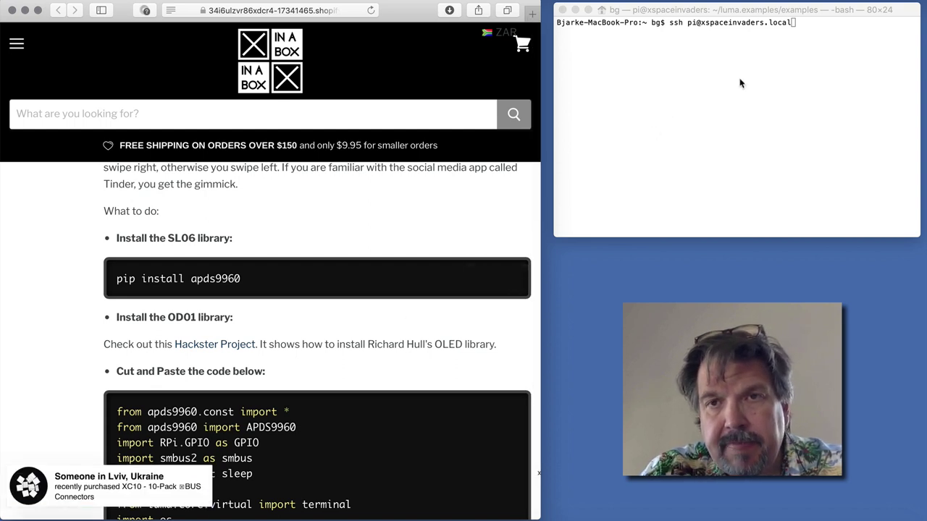
Step: SSH into the Raspberry Pi with its login password and run pip install apds9960
click(670, 129)
key(Return)
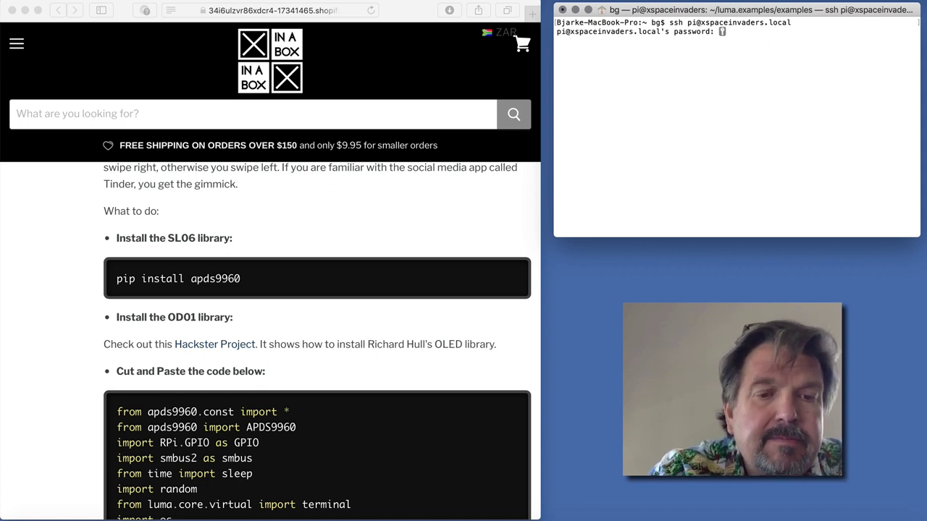
key(Return)
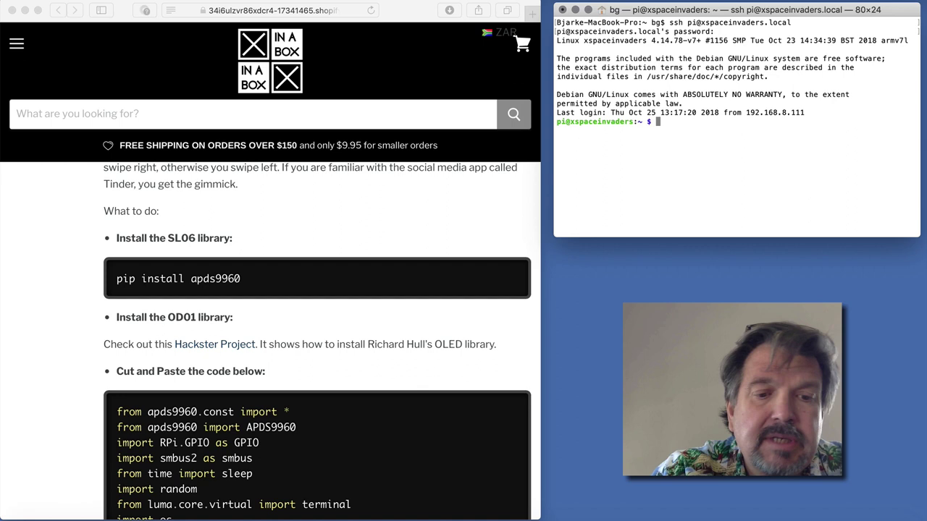
text(pip install apds9960)
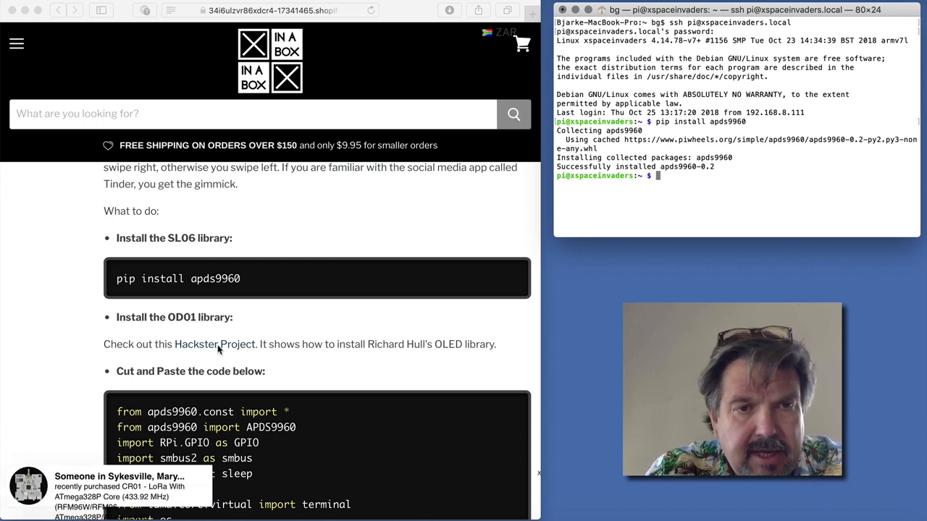
key(super+Tab)
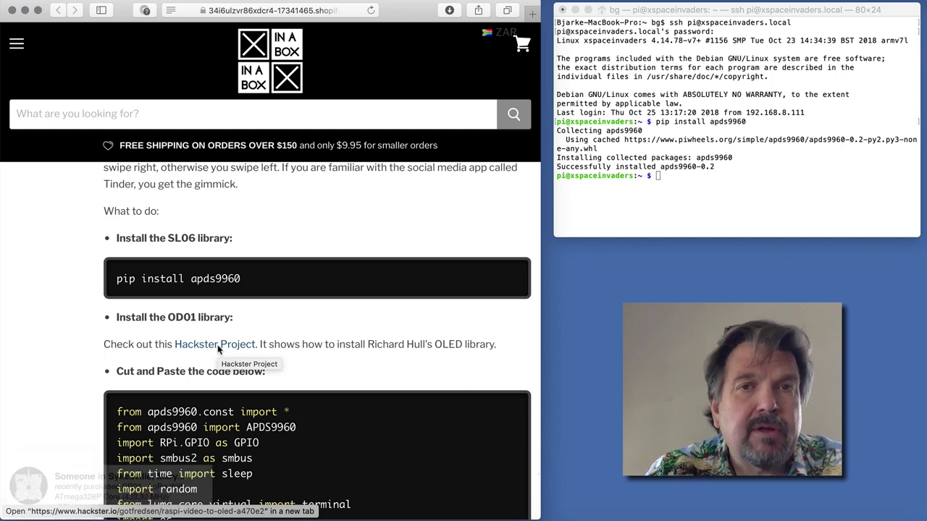
super+click(217, 345)
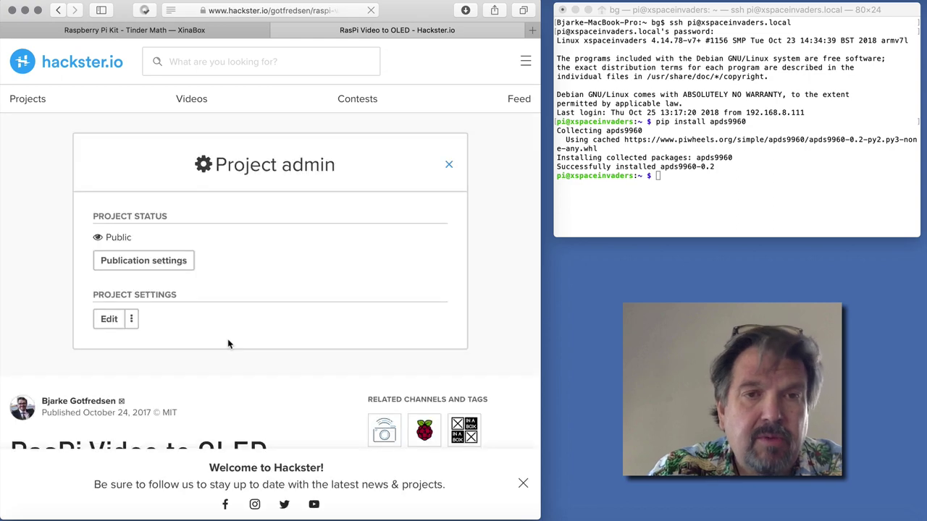
scroll(244, 342, down, 10)
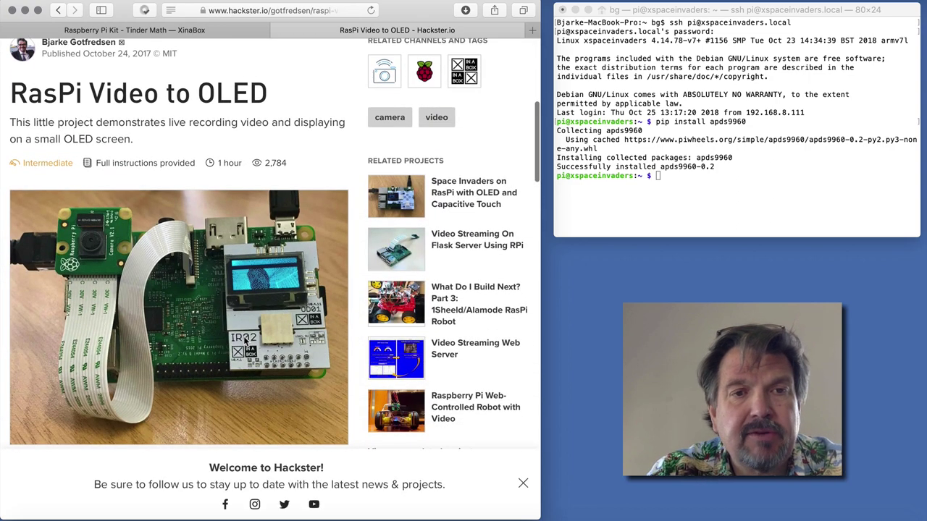
scroll(244, 339, down, 4)
scroll(194, 352, down, 1)
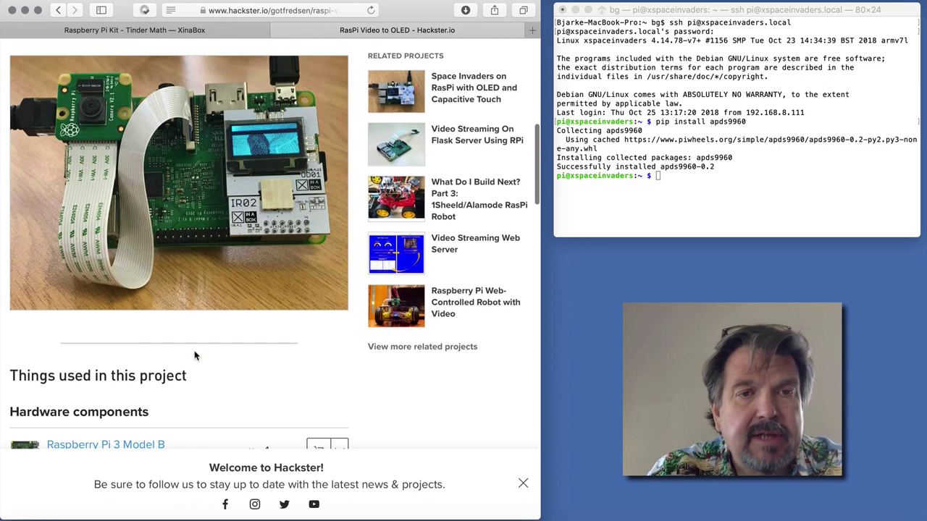
scroll(195, 353, down, 20)
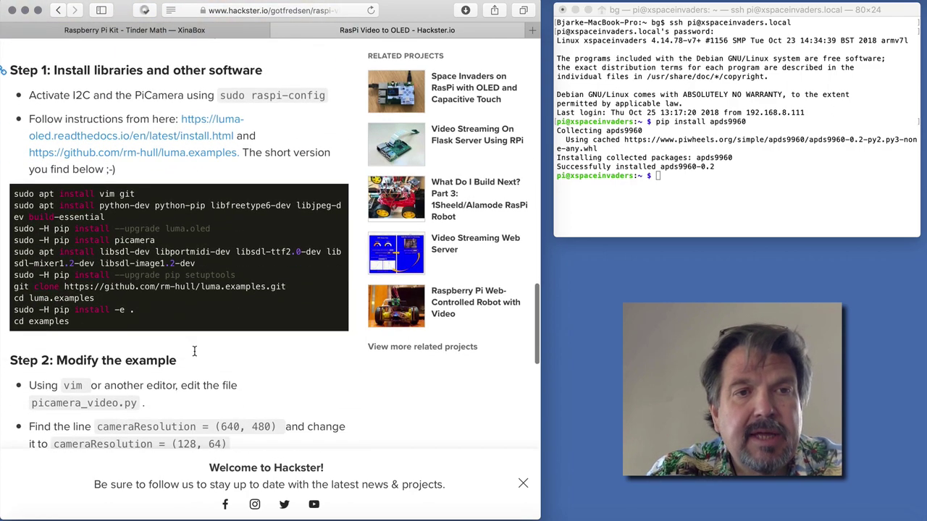
scroll(168, 270, down, 6)
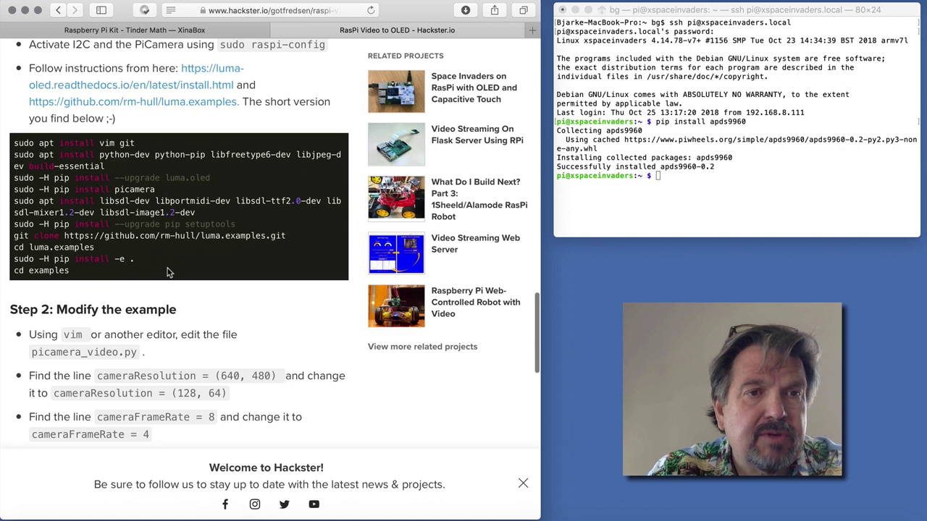
scroll(168, 270, up, 17)
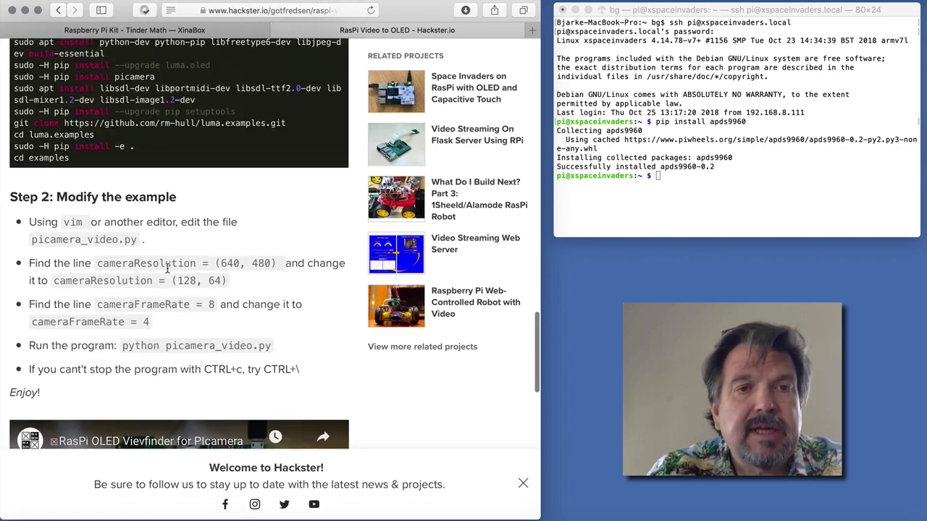
scroll(169, 261, up, 4)
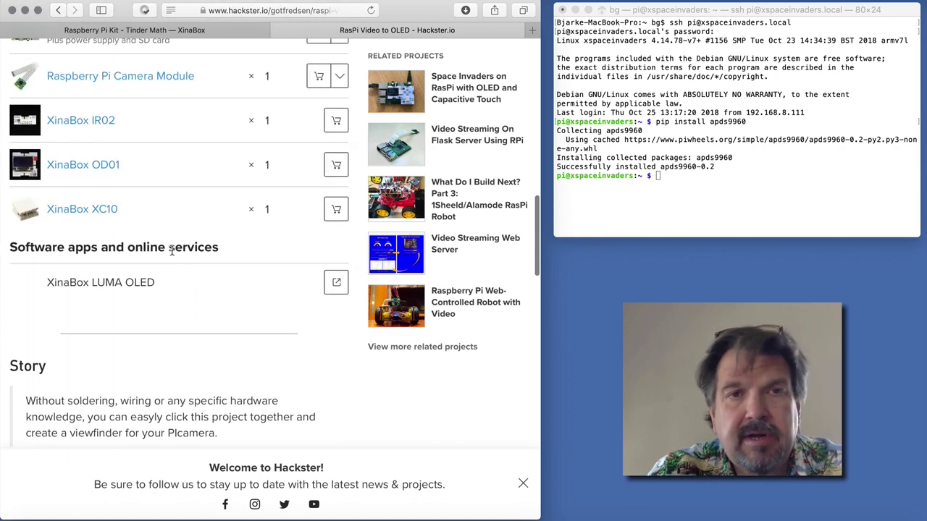
Step: Close the Hackster project page in Safari
click(278, 31)
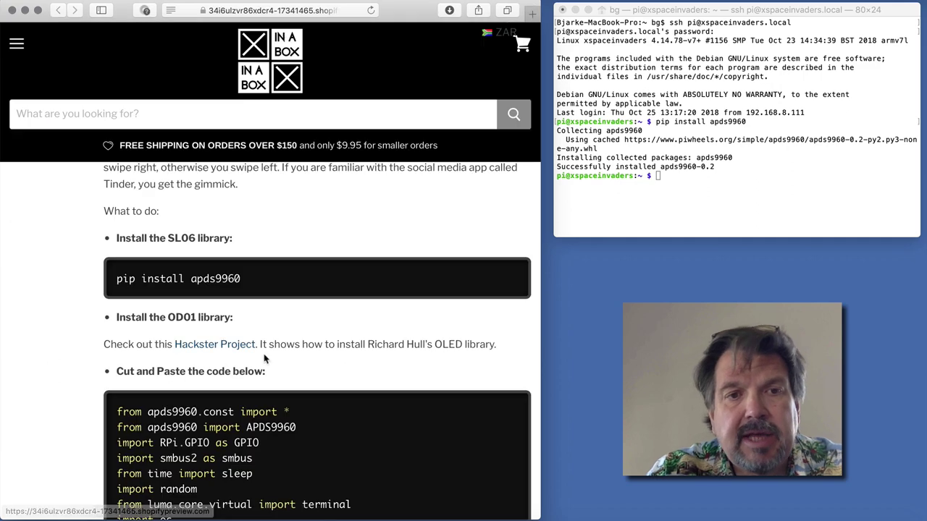
scroll(265, 359, down, 6)
scroll(265, 359, down, 1)
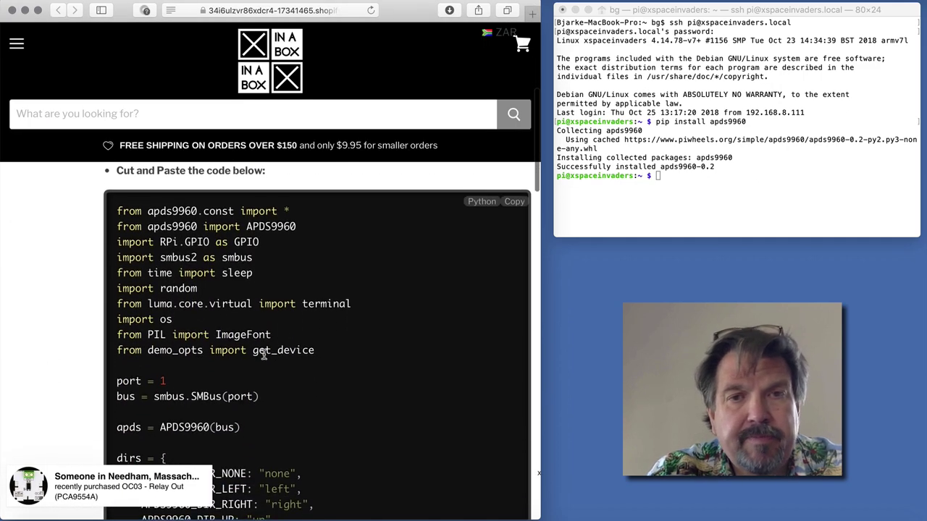
scroll(264, 352, up, 4)
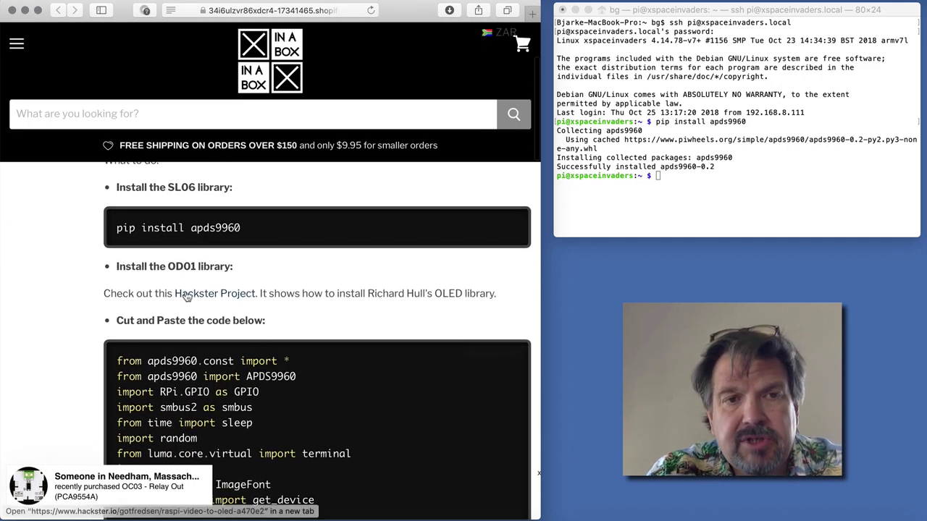
Step: Change the Pi shell into luma.examples/examples using Tab completion
click(653, 196)
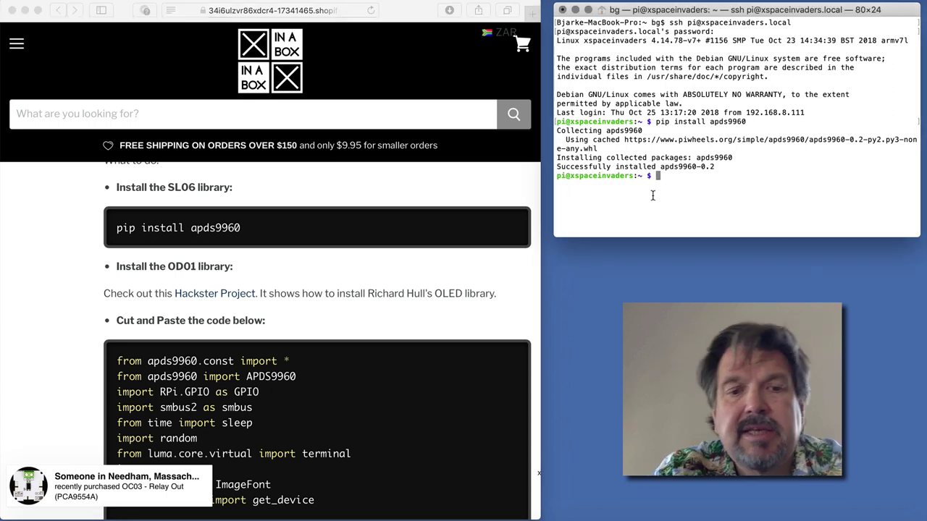
text(cd )
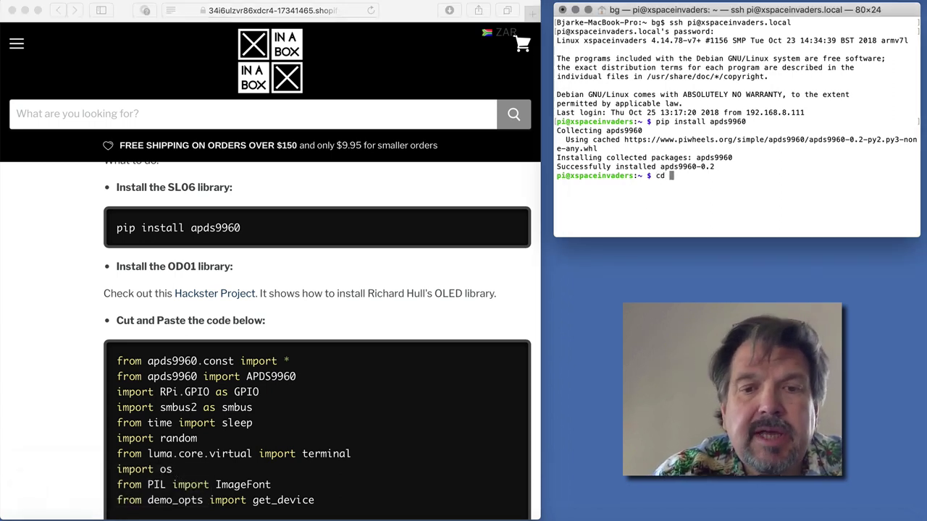
text(lum)
key(Tab)
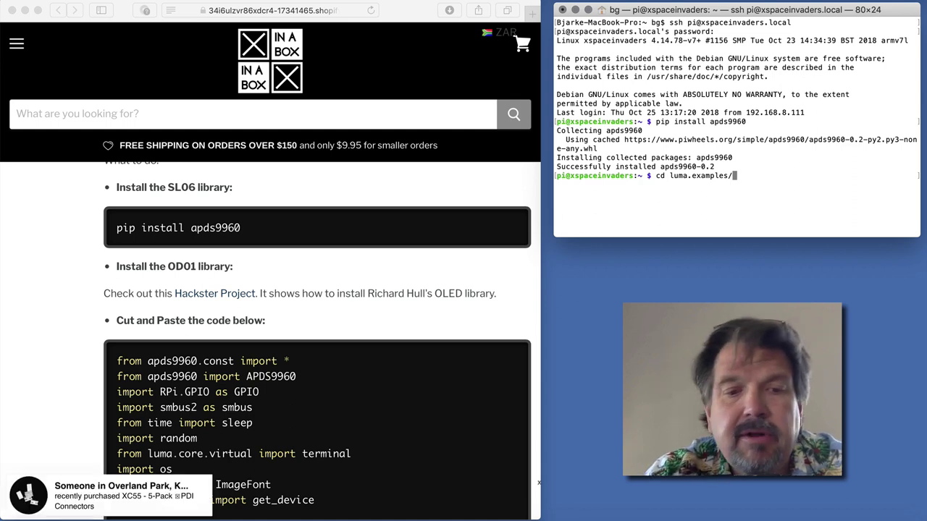
text(ex)
key(Tab)
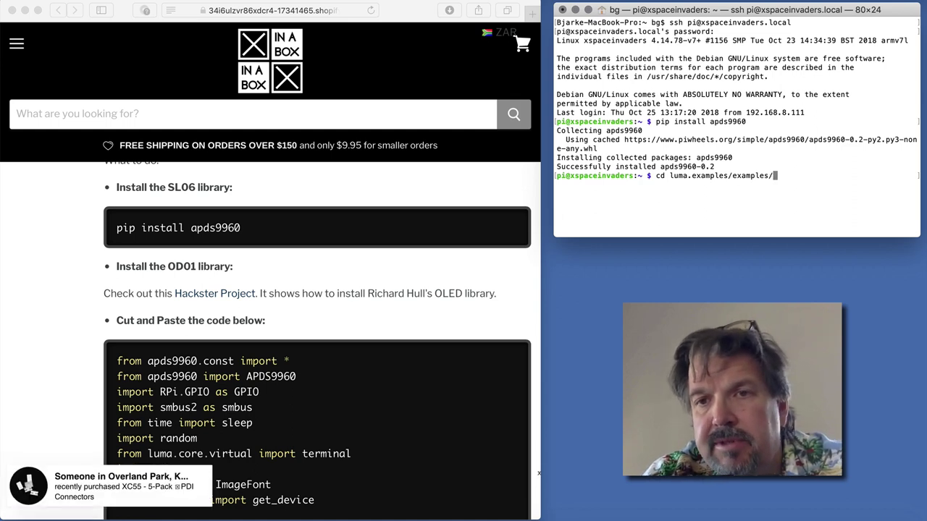
key(Return)
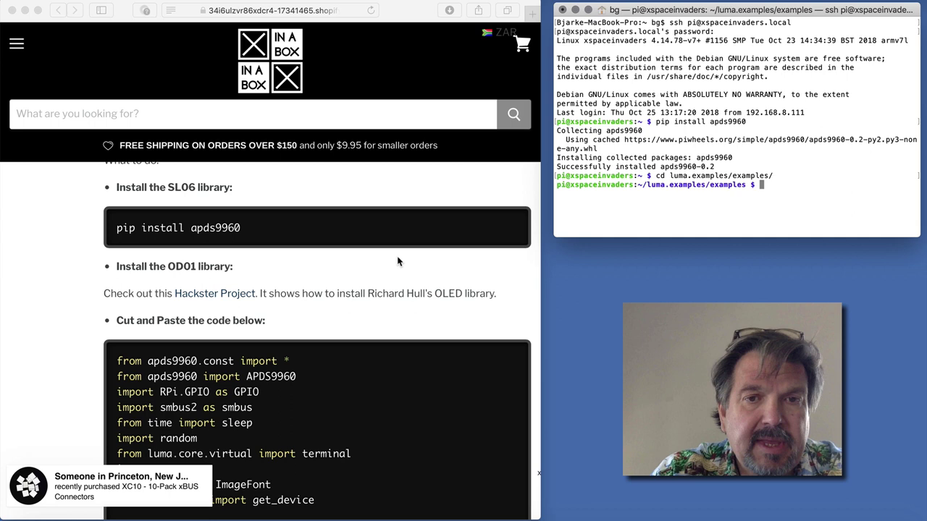
scroll(391, 366, down, 4)
scroll(389, 365, up, 4)
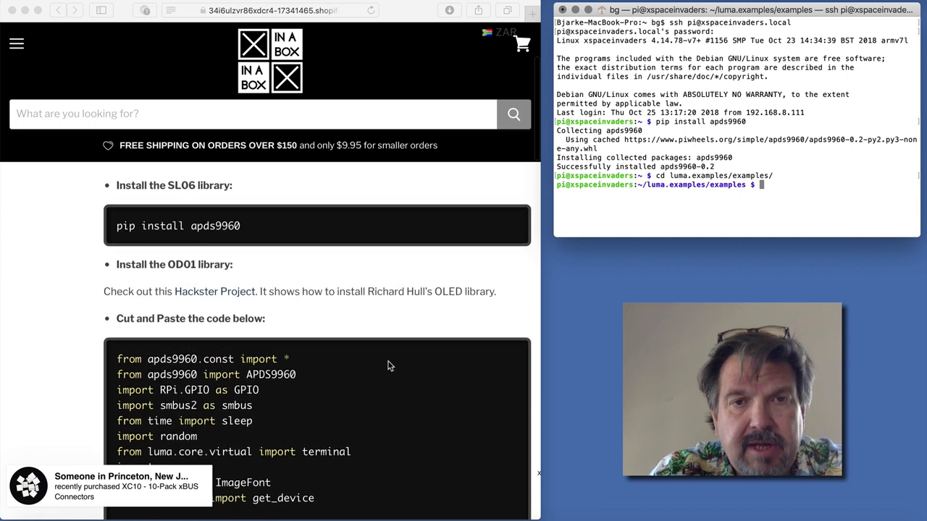
Step: Create t.py in nano, paste the Tinder Math Python script, and save it
click(497, 370)
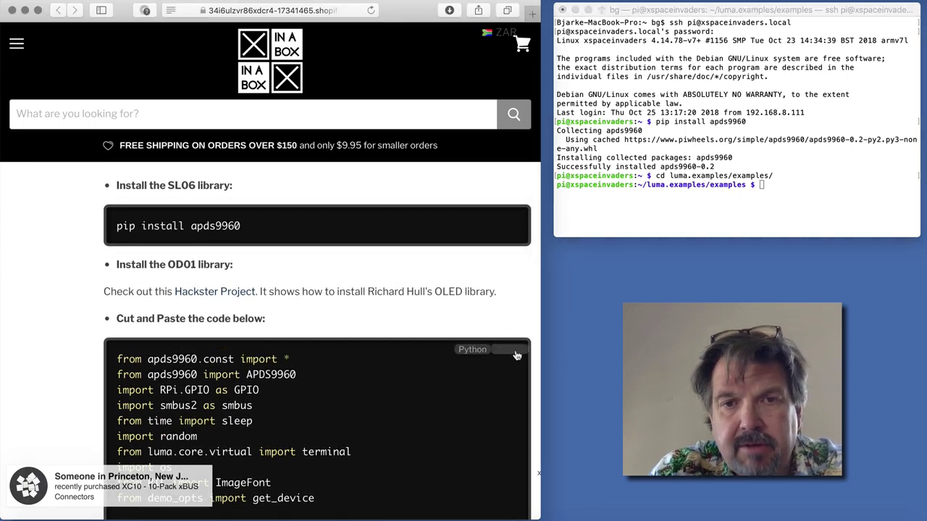
click(690, 210)
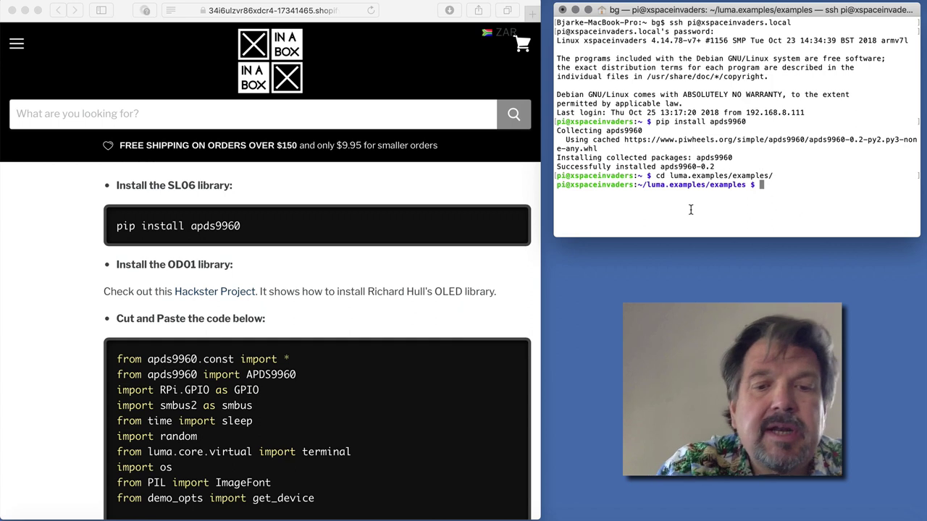
text(nano t.p)
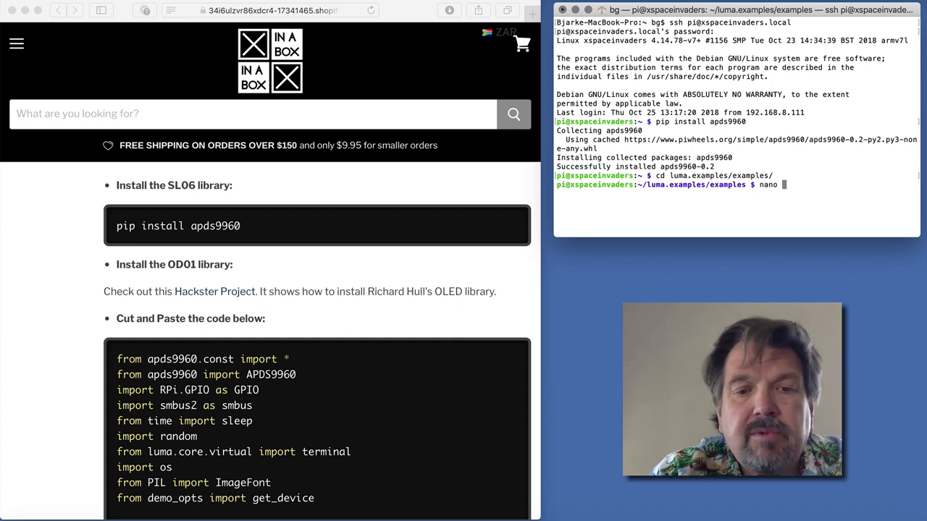
text(y)
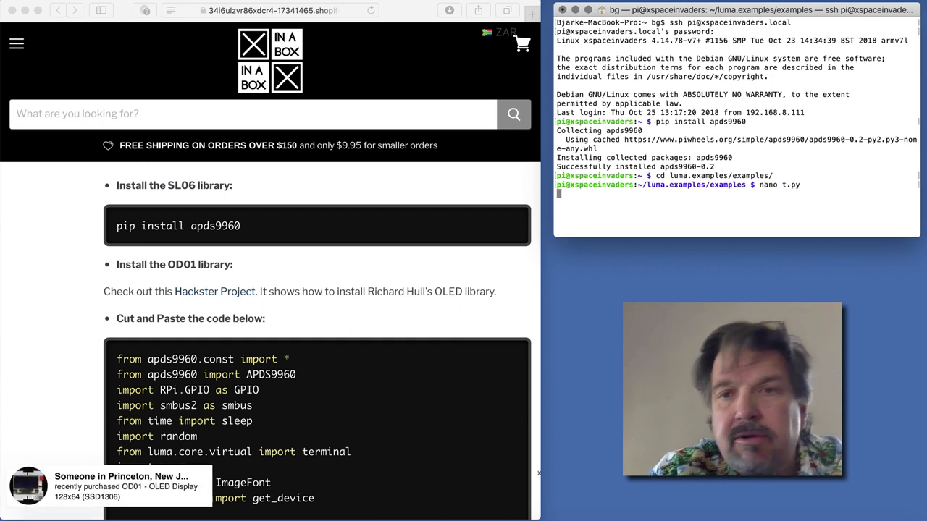
key(Return)
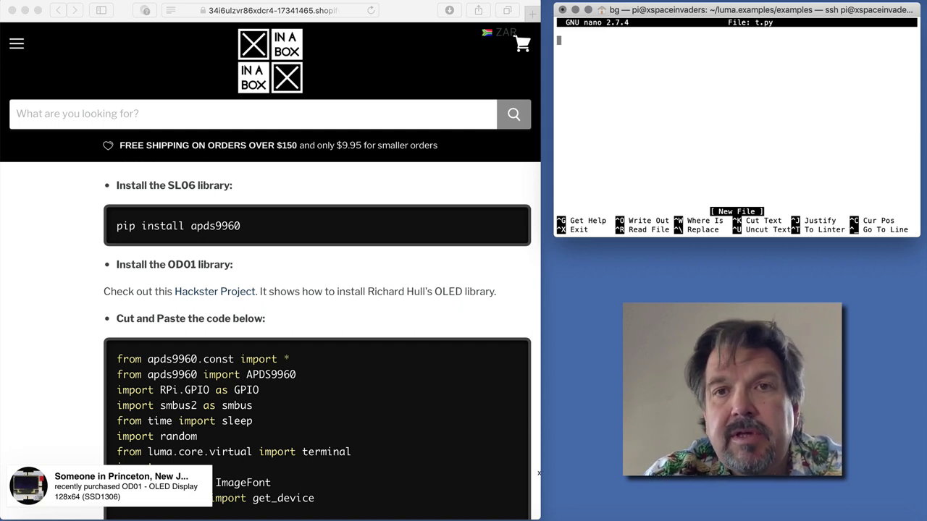
key(super+v)
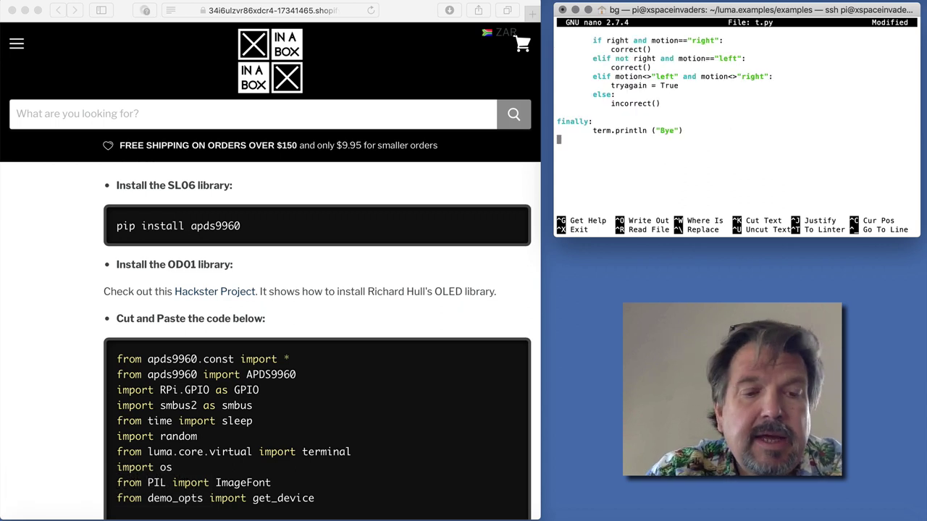
key(ctrl+x)
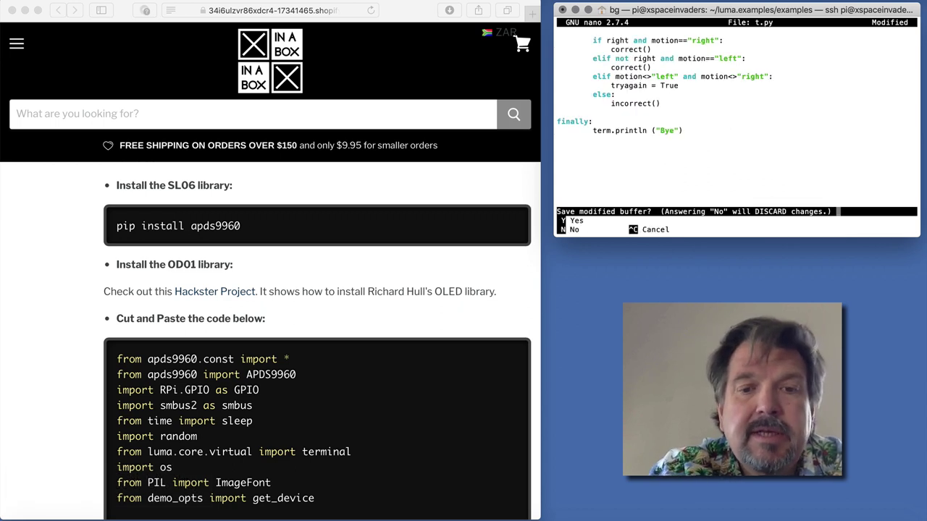
key(y)
key(Return)
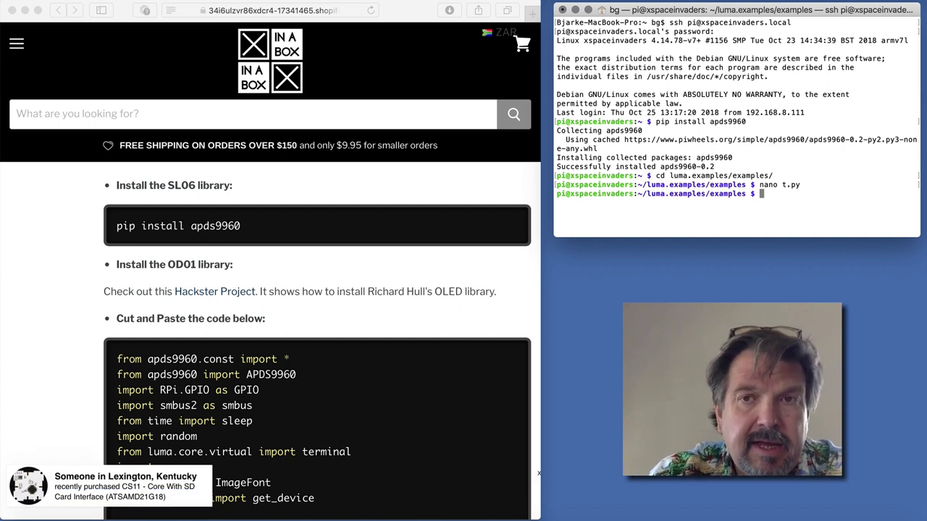
Step: Run python t.py to start the game on the 128 x 64 ssd1306 display
text(pyth)
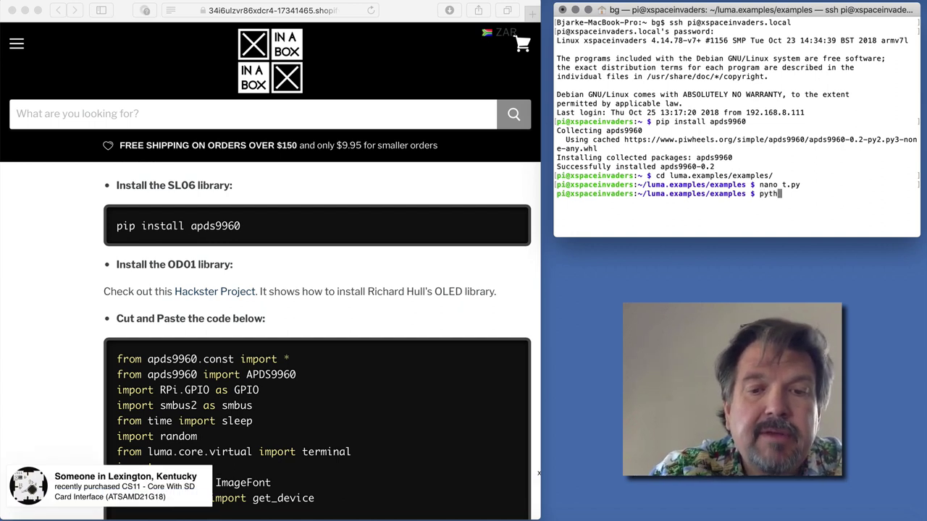
text(on t.py)
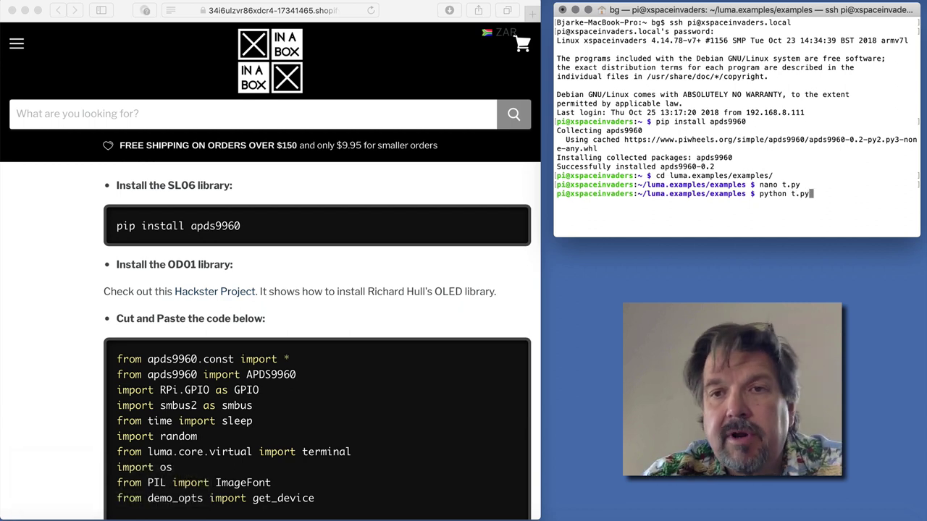
key(Return)
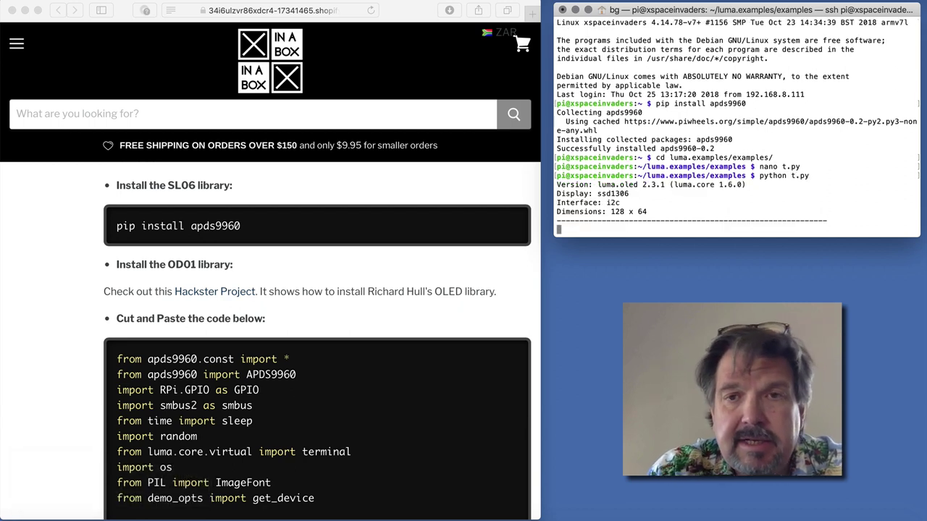